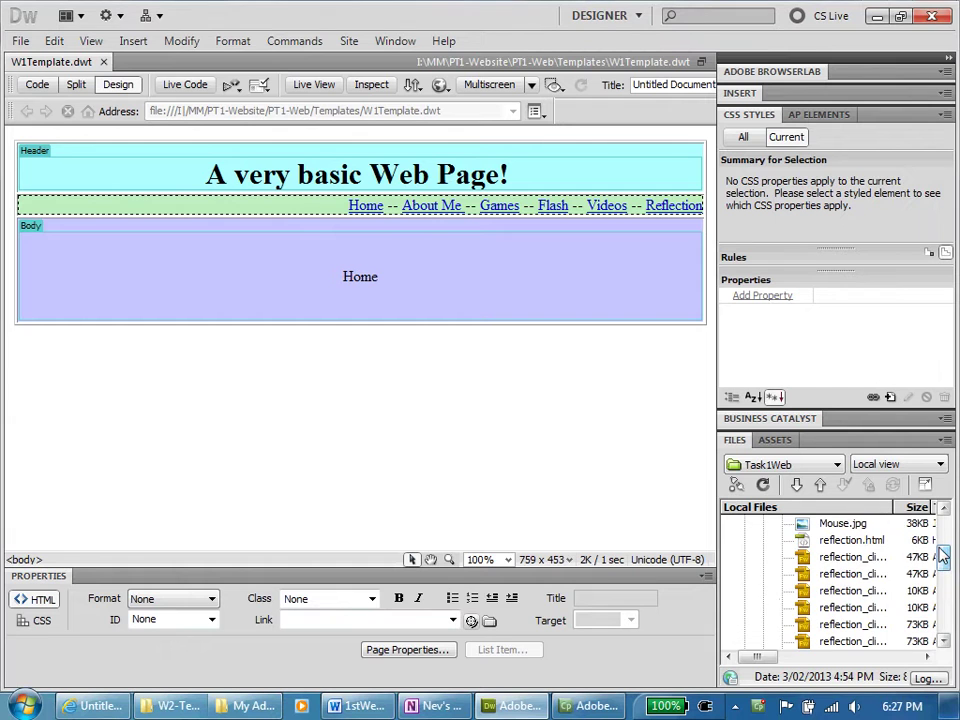
Open reflection.html from the Images folder of W2-Template.
scroll(943, 558, "up", 5)
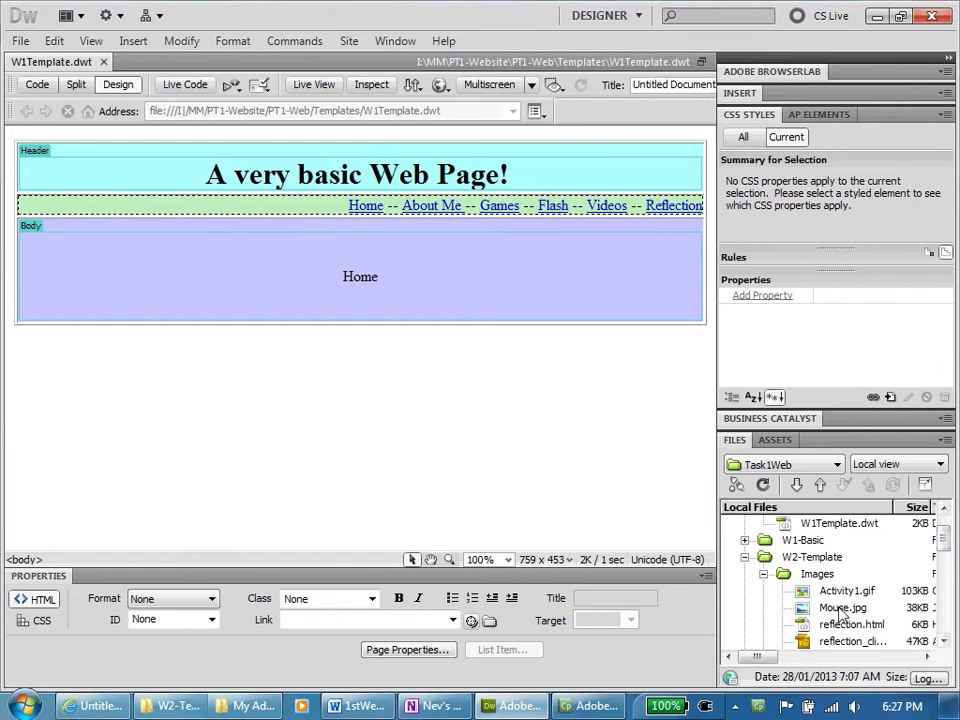
left_click(808, 628)
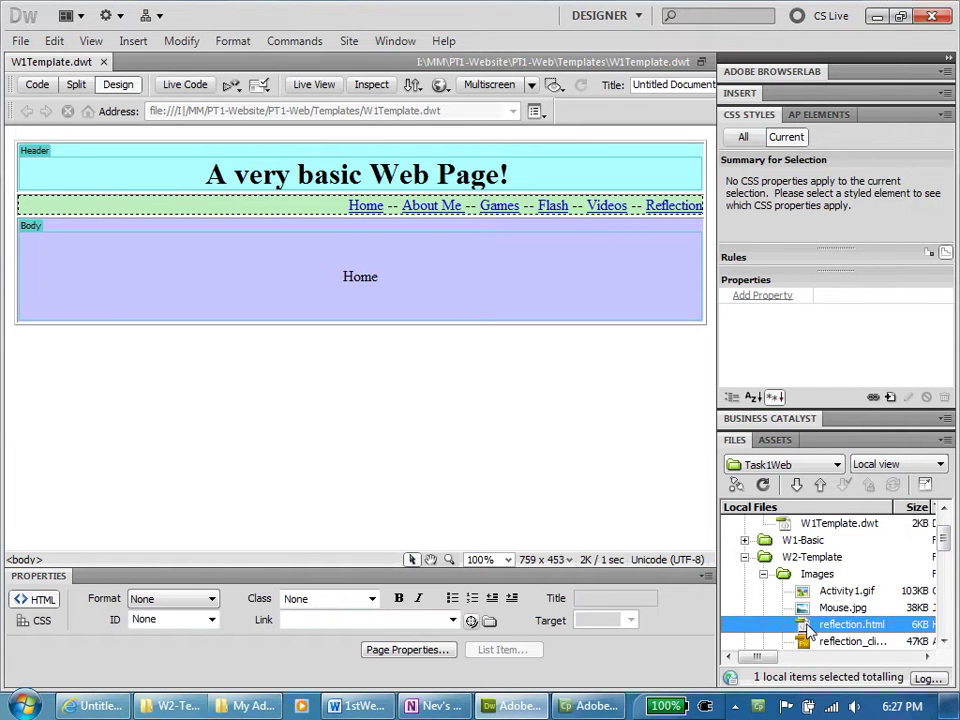
double_click(808, 626)
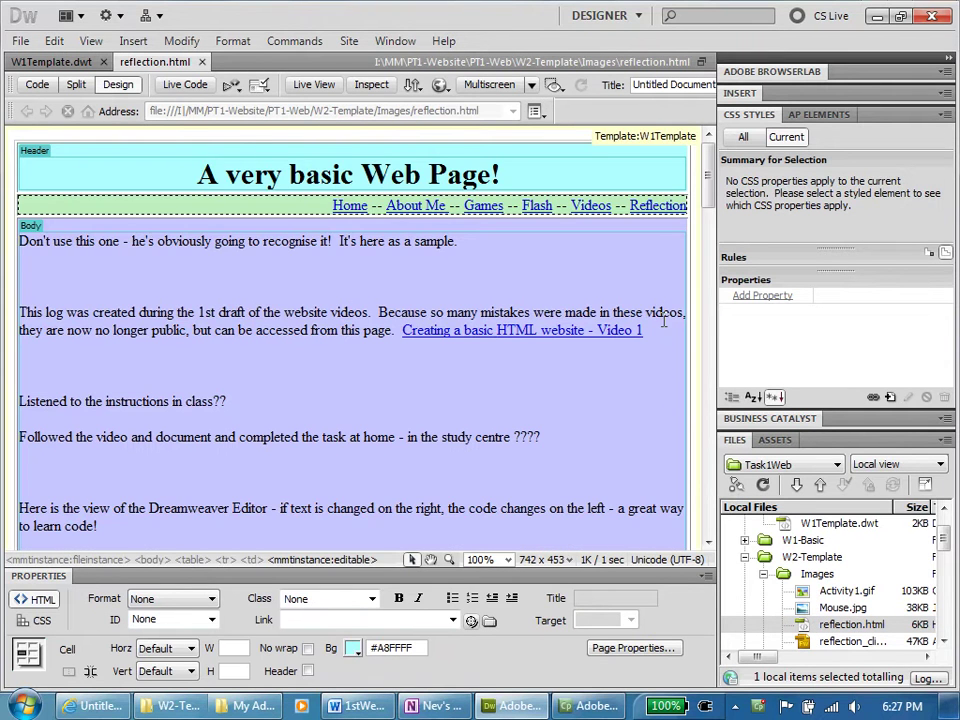
Delete all the existing log content from the body region of reflection.html.
left_click(21, 246)
left_click(21, 246)
left_click_drag(21, 246, 449, 470)
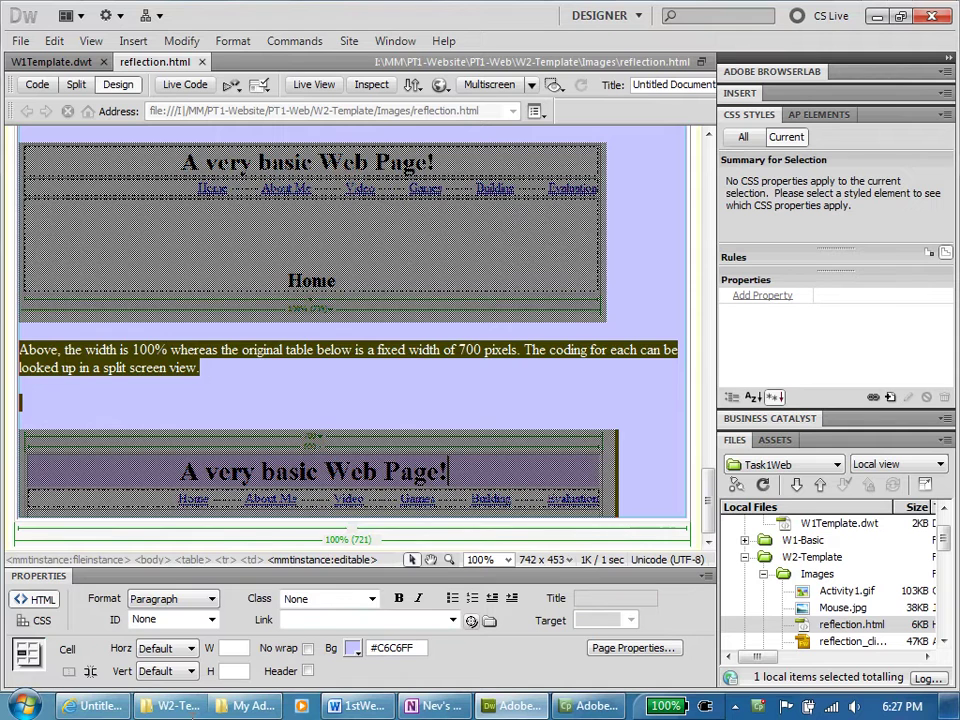
key("Delete")
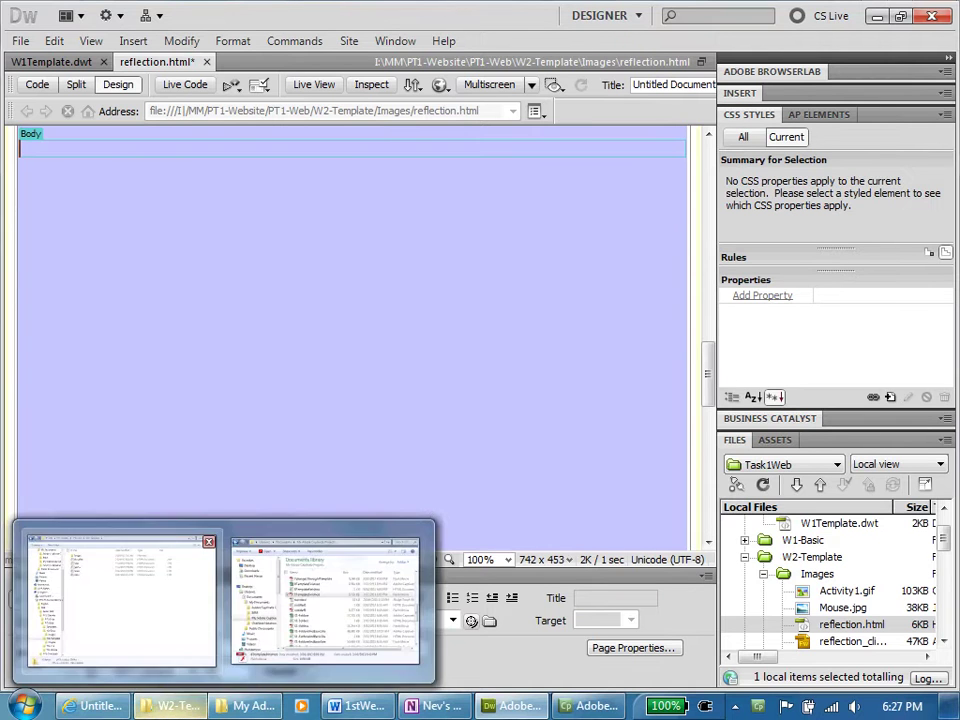
Switch to OneNote and copy the whole "Task 1 - Building the basic website" log, including its text and images.
left_click(455, 707)
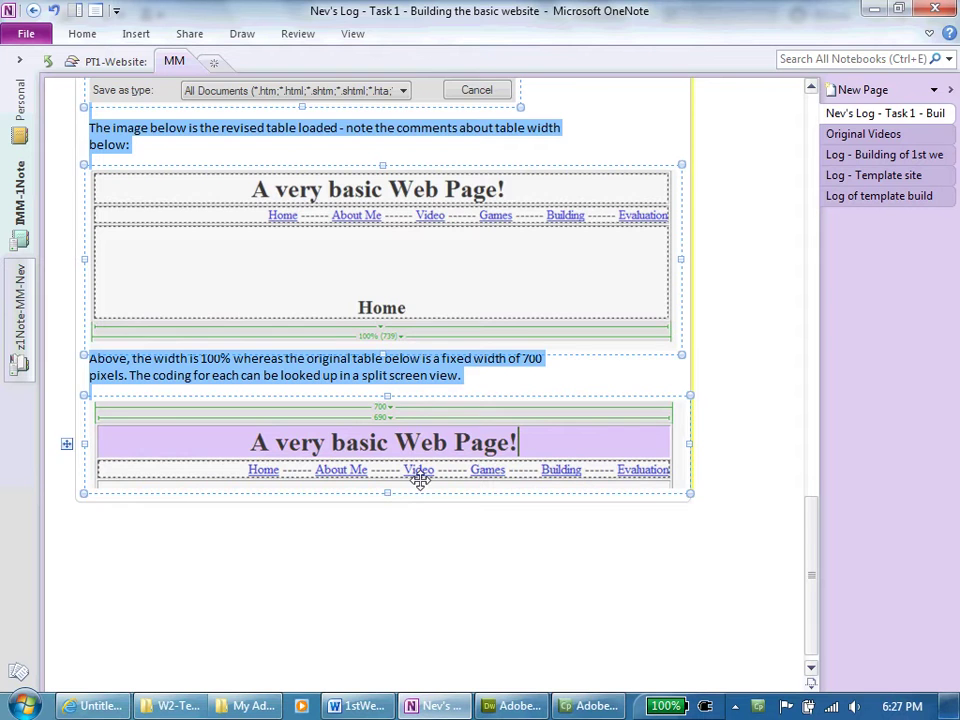
scroll(420, 478, "up", 10)
scroll(420, 478, "up", 14)
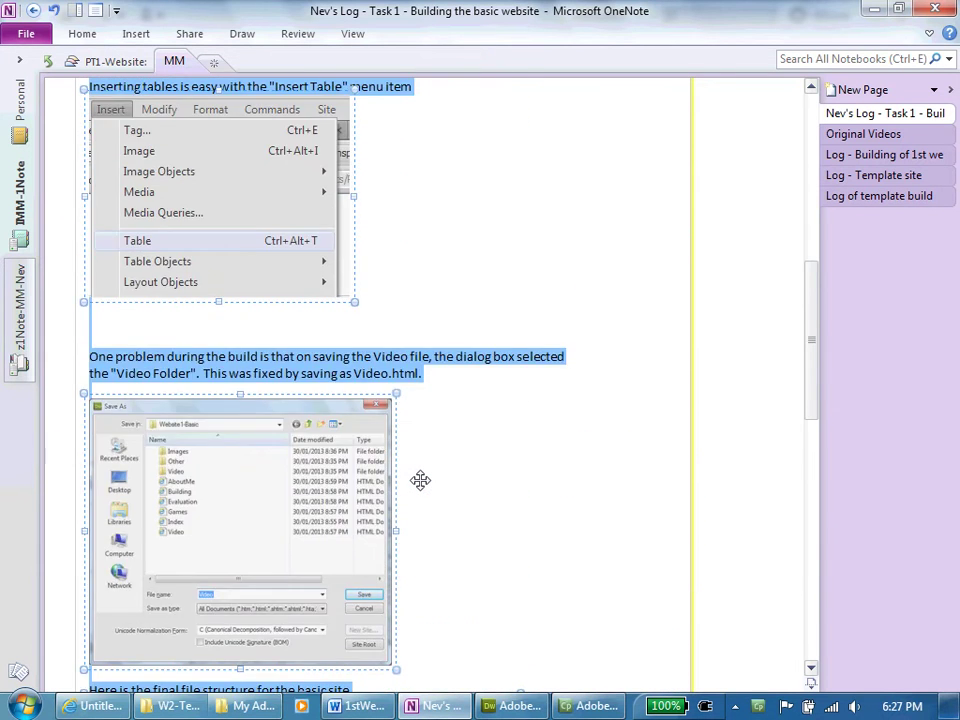
scroll(420, 481, "up", 1)
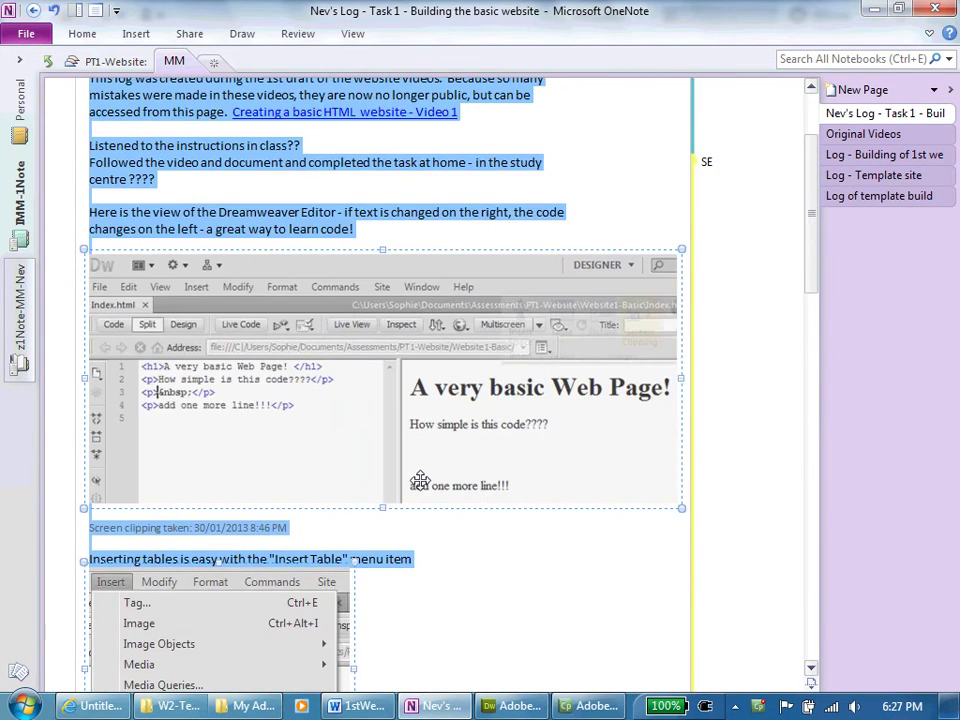
scroll(420, 480, "down", 20)
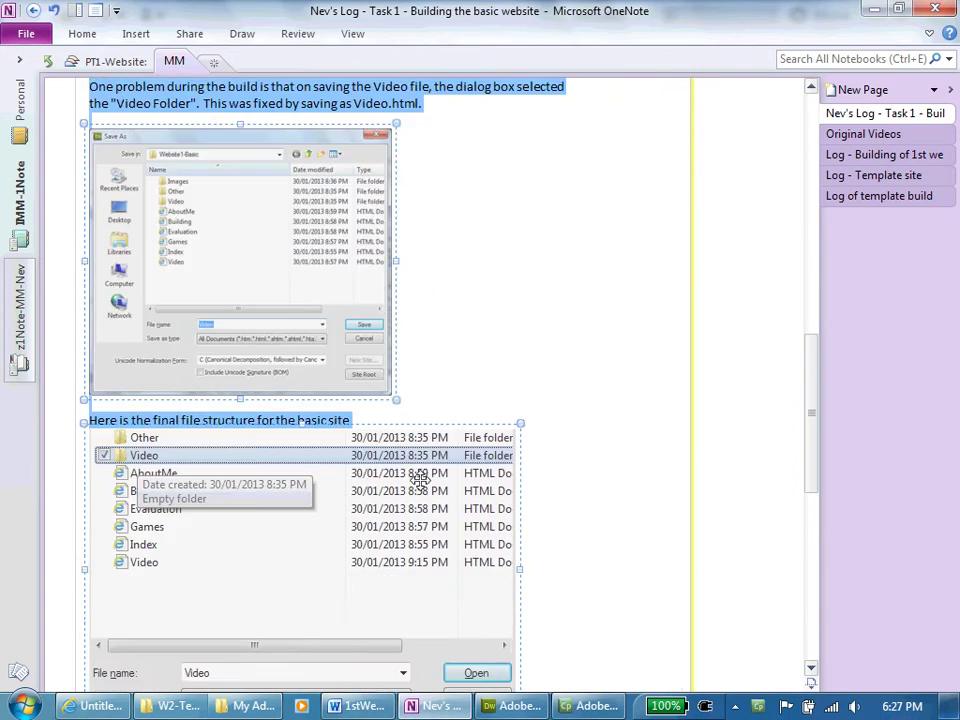
scroll(420, 480, "down", 4)
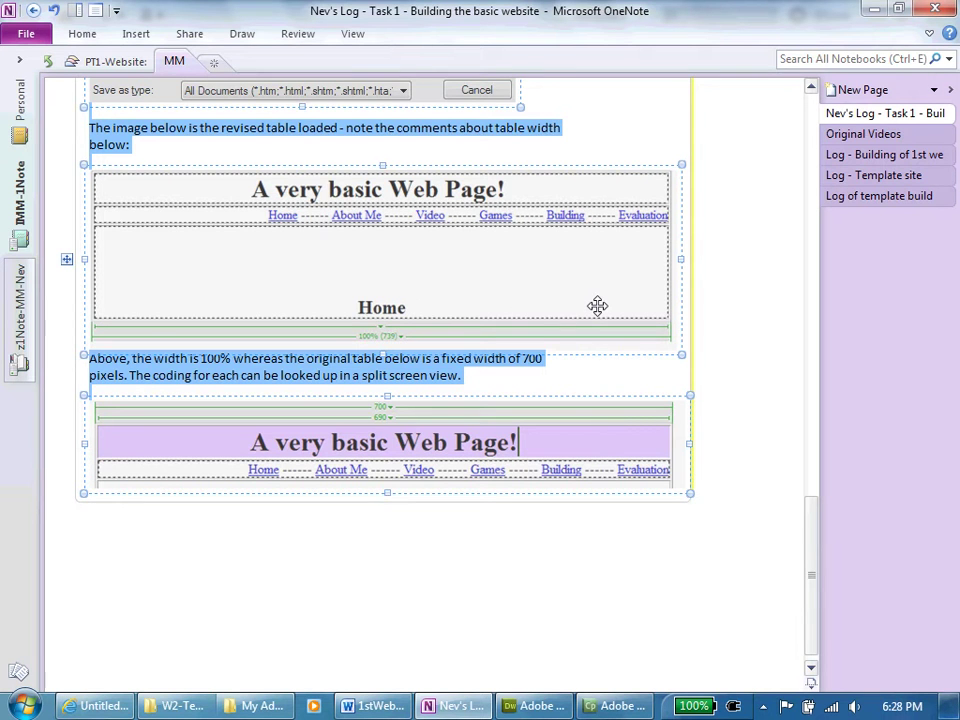
Switch to Dreamweaver, paste the copied log into the body region of reflection.html and save the page.
left_click(527, 706)
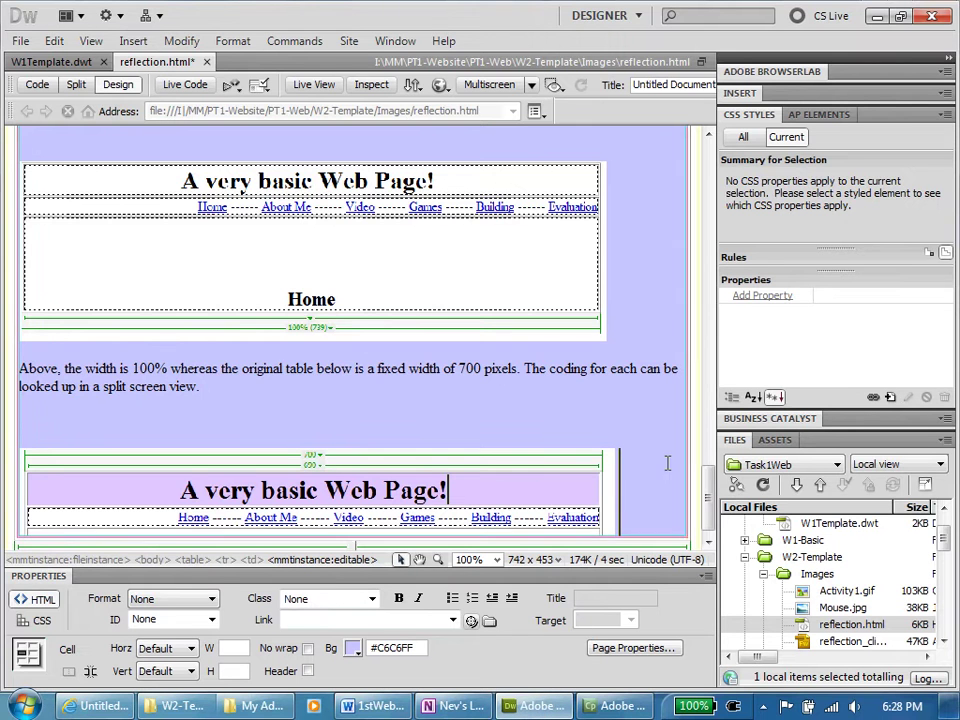
scroll(708, 475, "up", 5)
left_click_drag(708, 475, 687, 276)
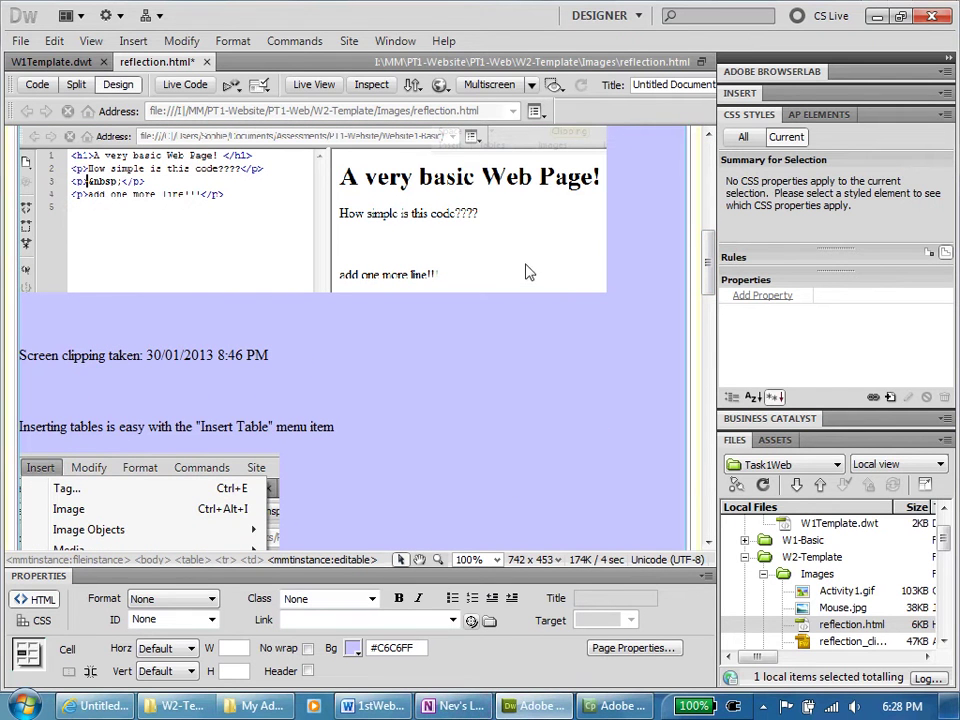
left_click_drag(710, 268, 672, 182)
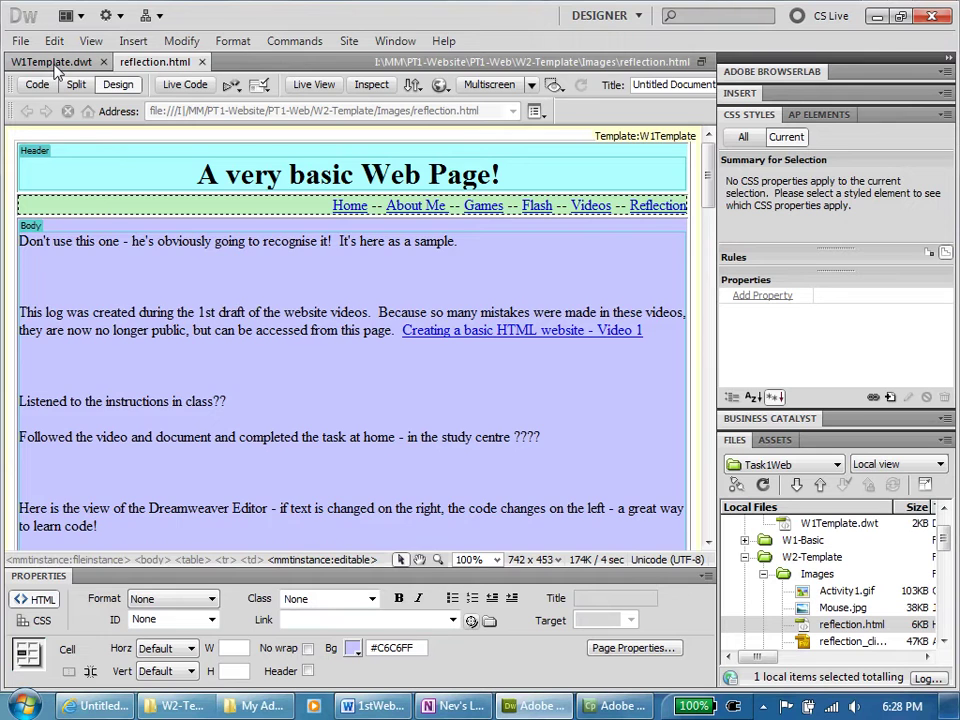
Add an empty paragraph above the navigation links in W1Template.dwt.
left_click(53, 62)
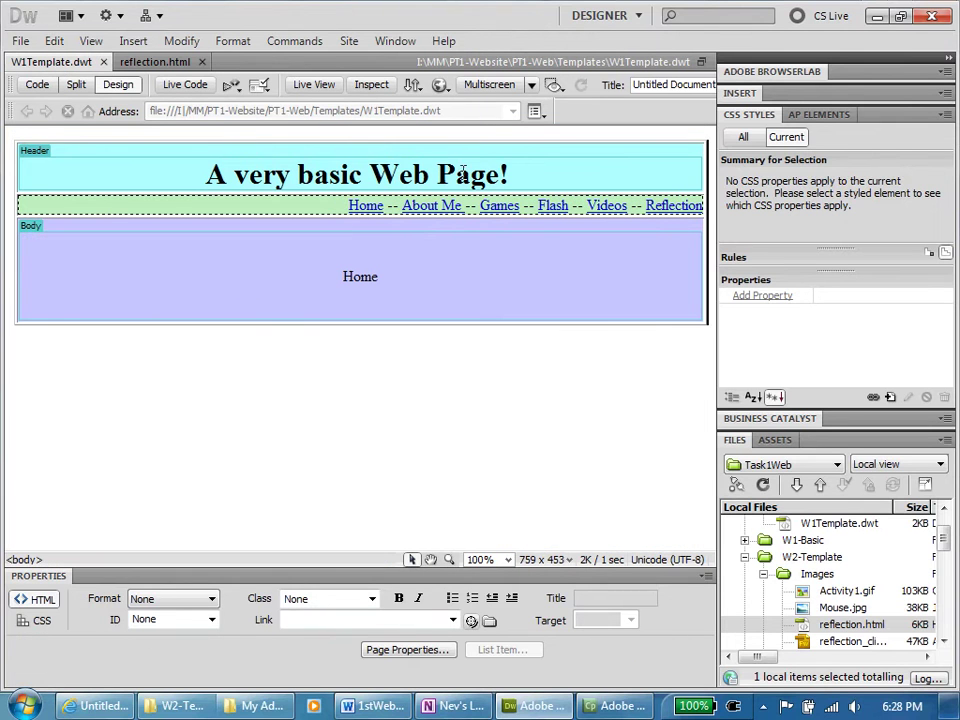
left_click(367, 205)
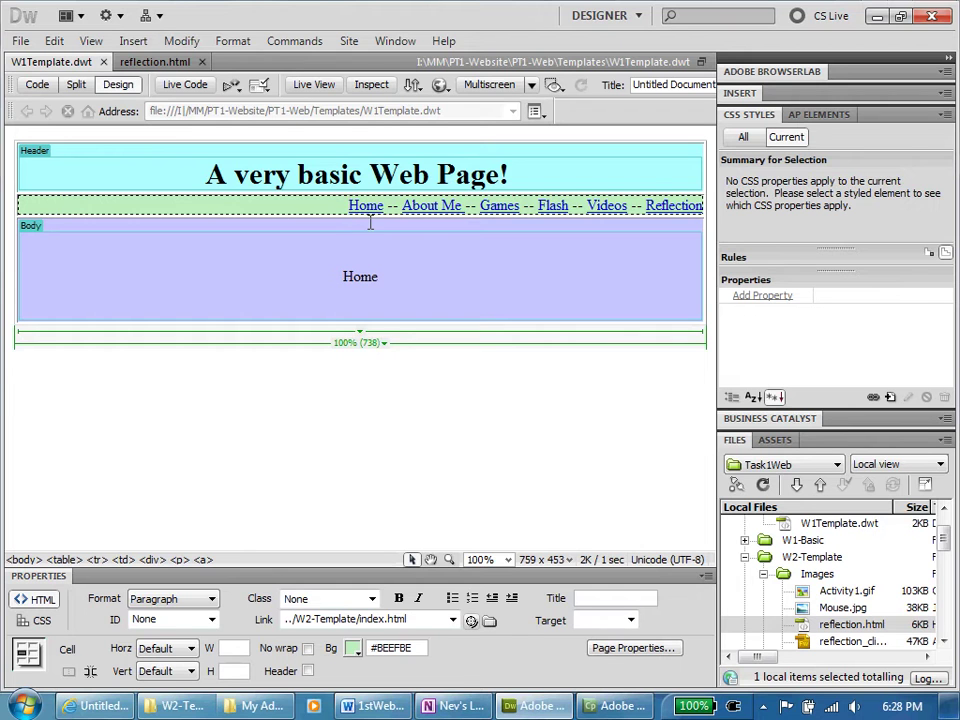
key("Return")
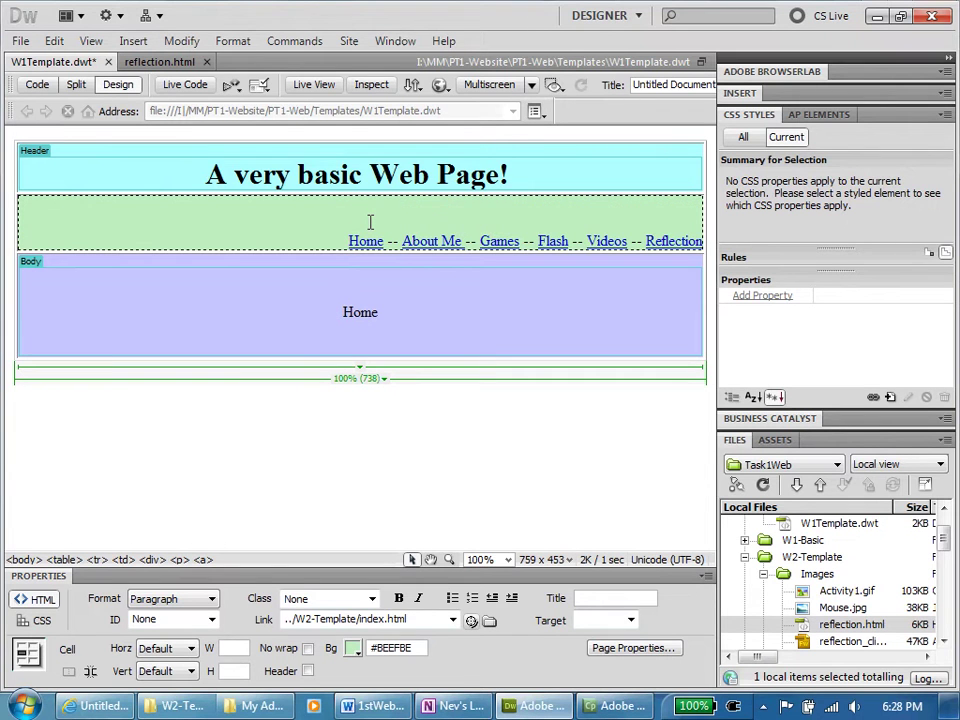
key("Up")
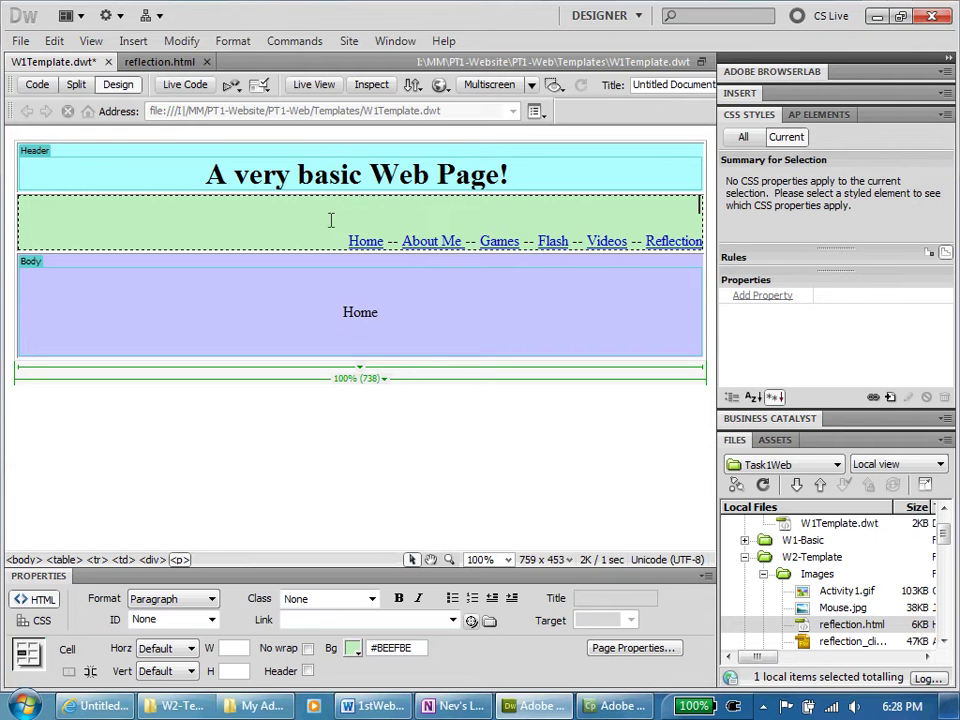
Insert the Activity1 image above the navigation links with the alternate text "Animated banner".
left_click(133, 41)
left_click(152, 82)
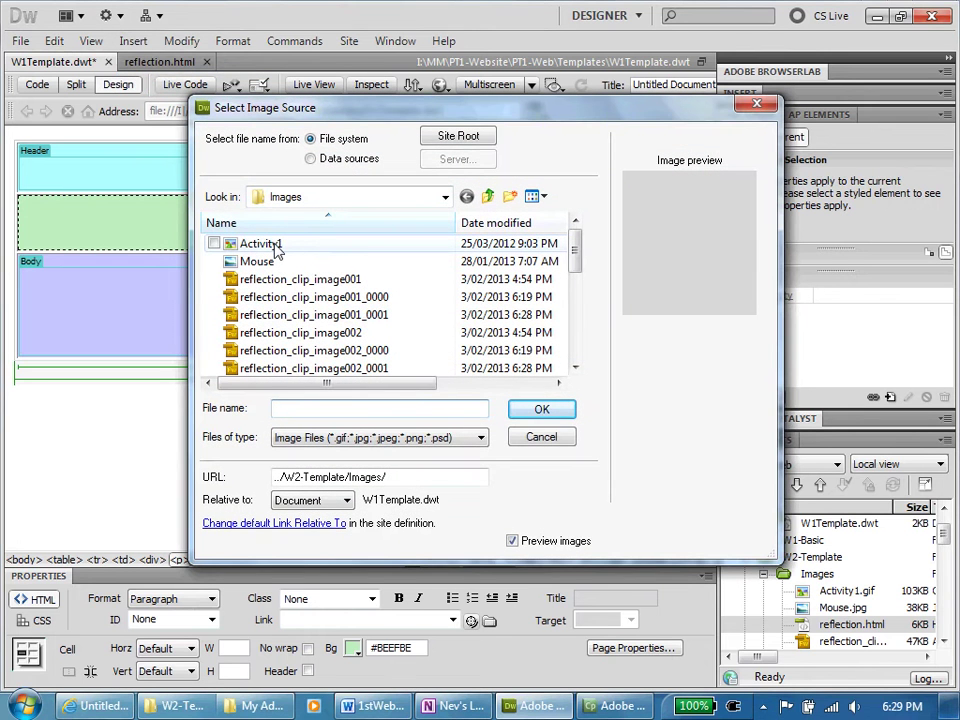
double_click(262, 243)
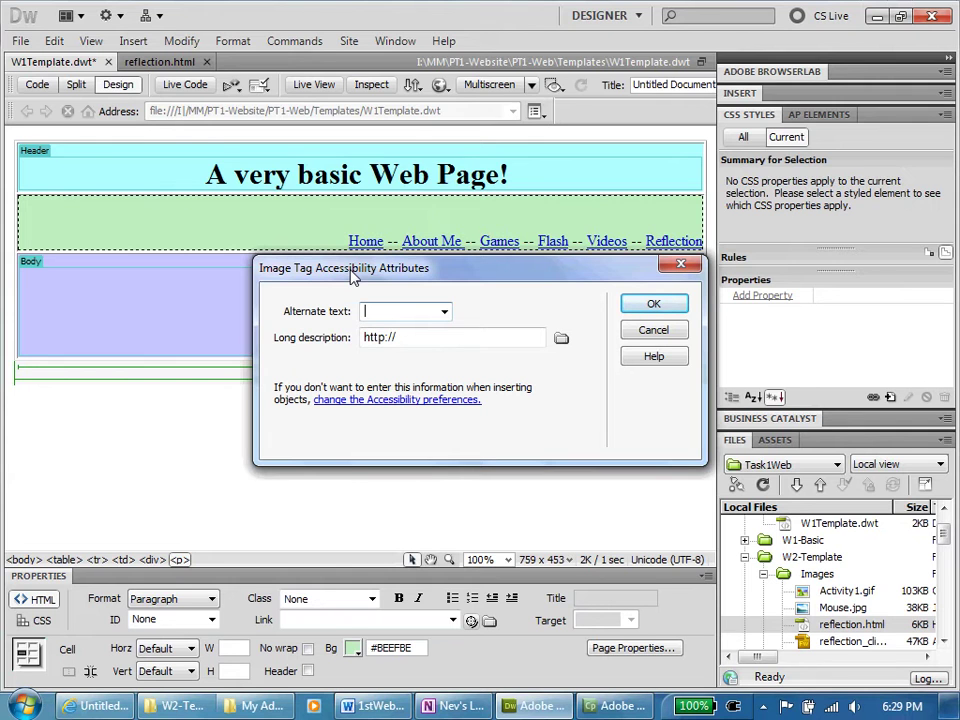
type("Anim")
type("ated banner")
key("Return")
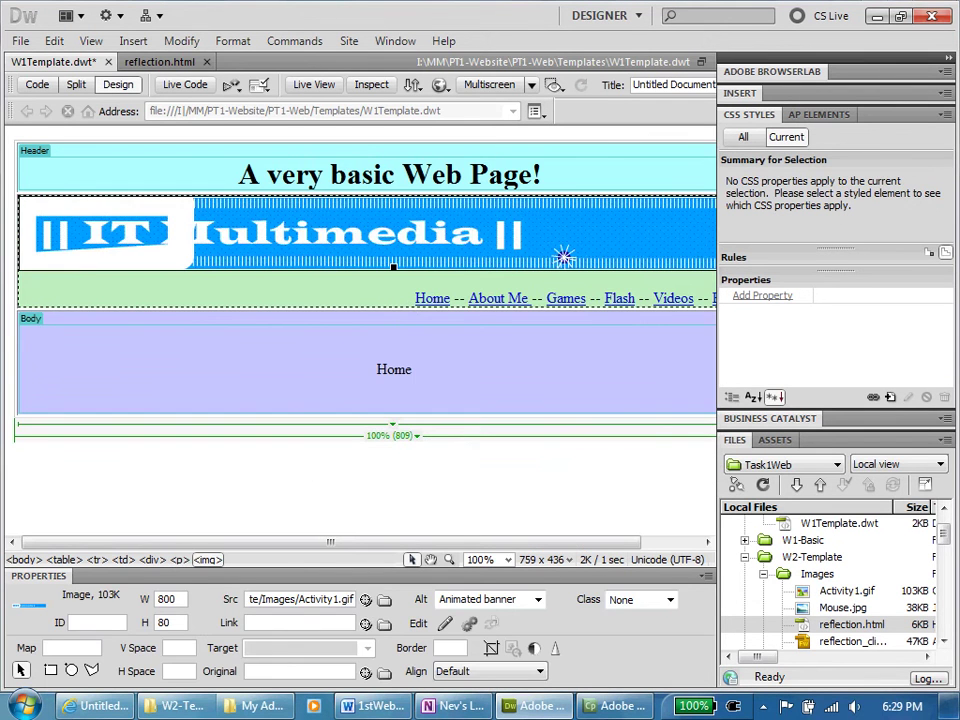
Set the banner image's alignment to Middle and save the template, updating all files based on it.
right_click(336, 276)
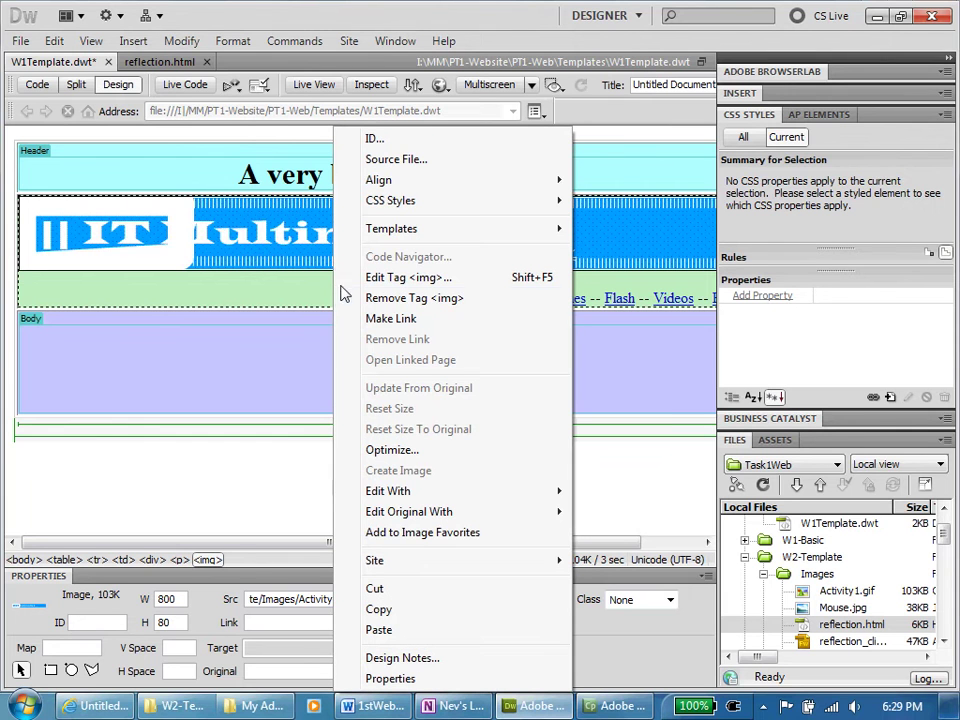
mouse_move(440, 182)
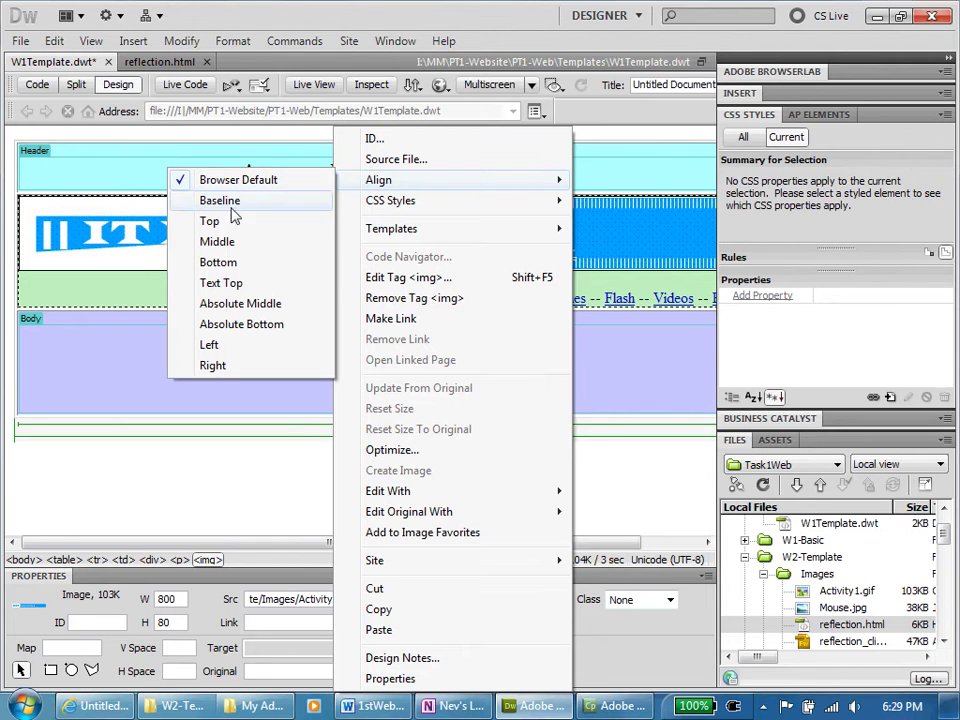
left_click(216, 241)
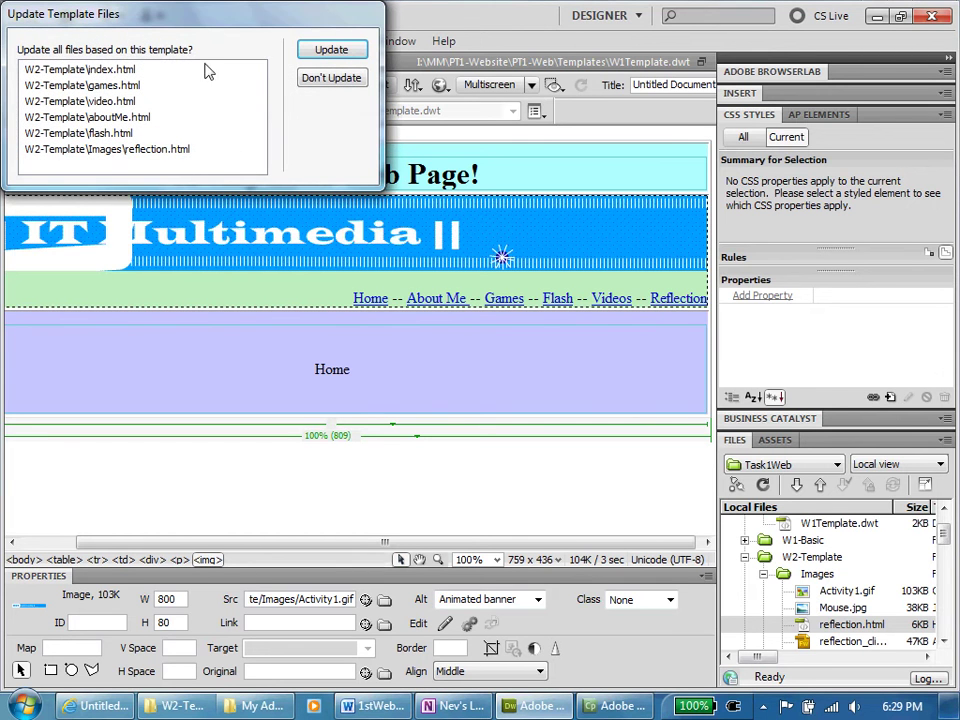
left_click(322, 49)
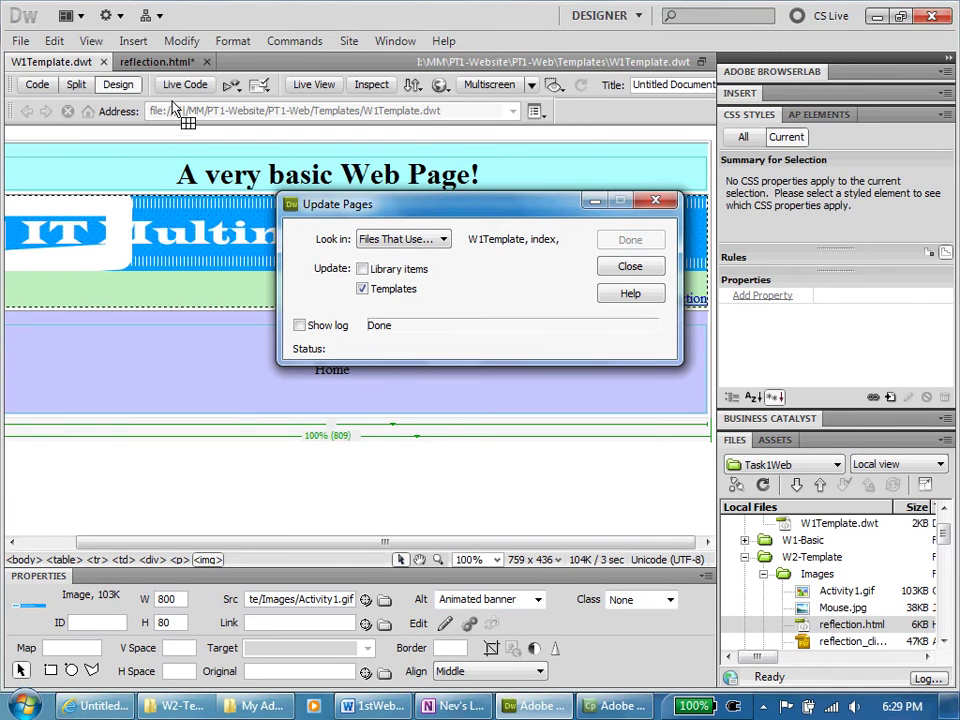
left_click(613, 276)
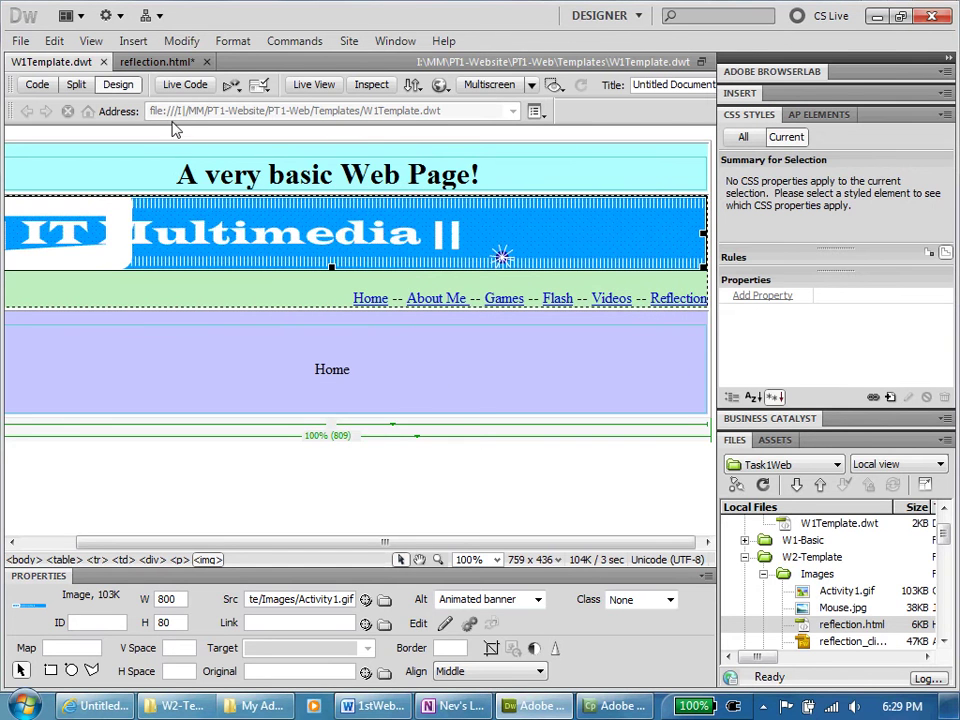
Preview the site in a maximized browser and check the banner on the About Me, Games, Flash, Videos and Reflection pages.
key("F12")
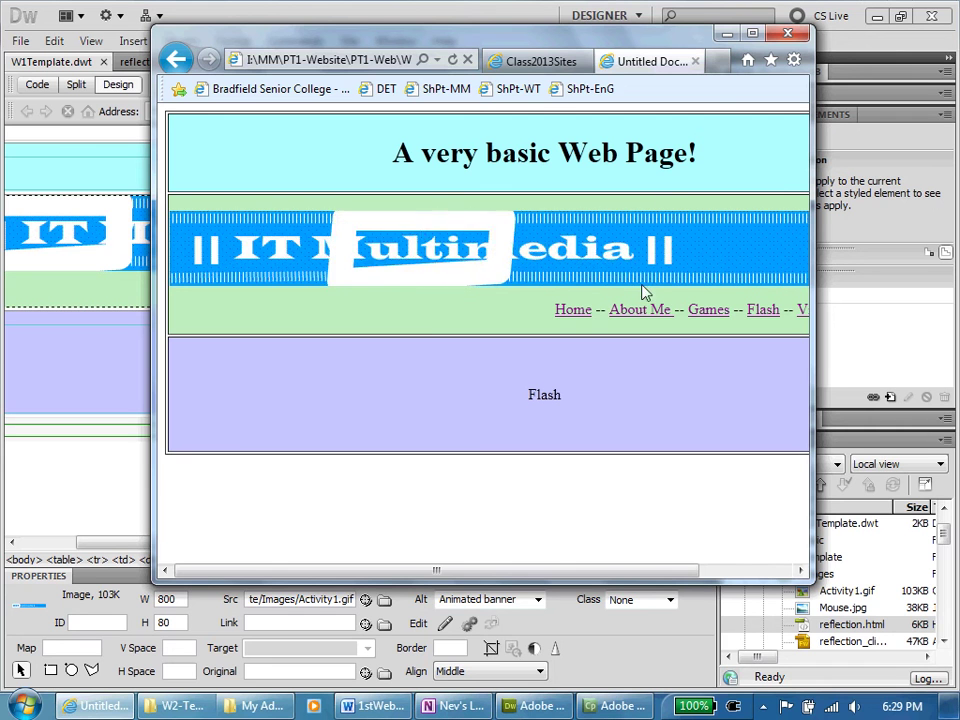
left_click(643, 310)
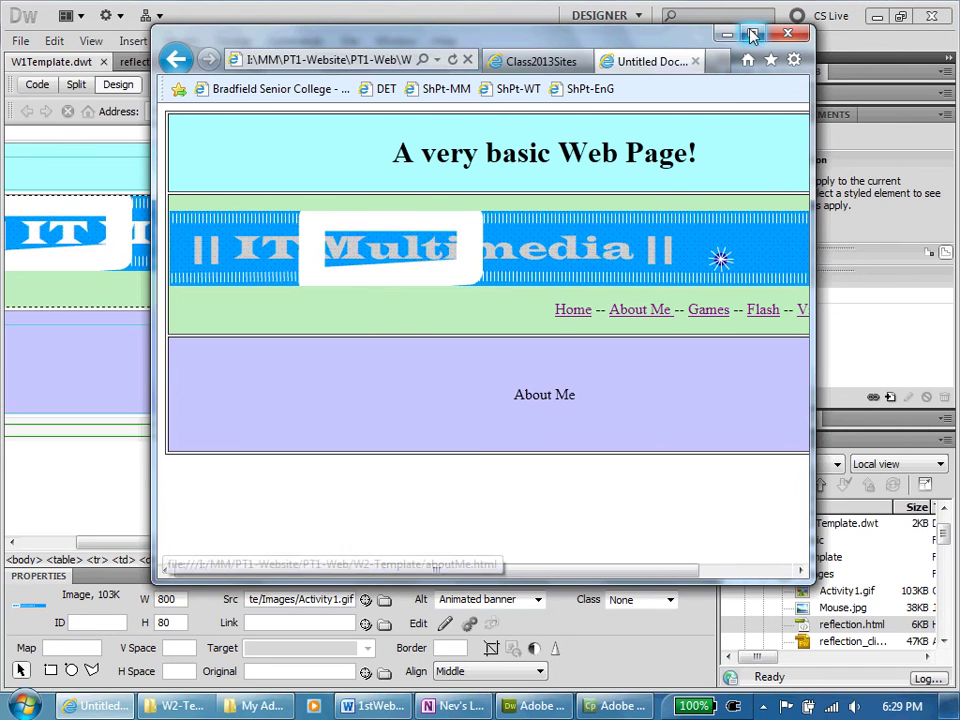
left_click(752, 33)
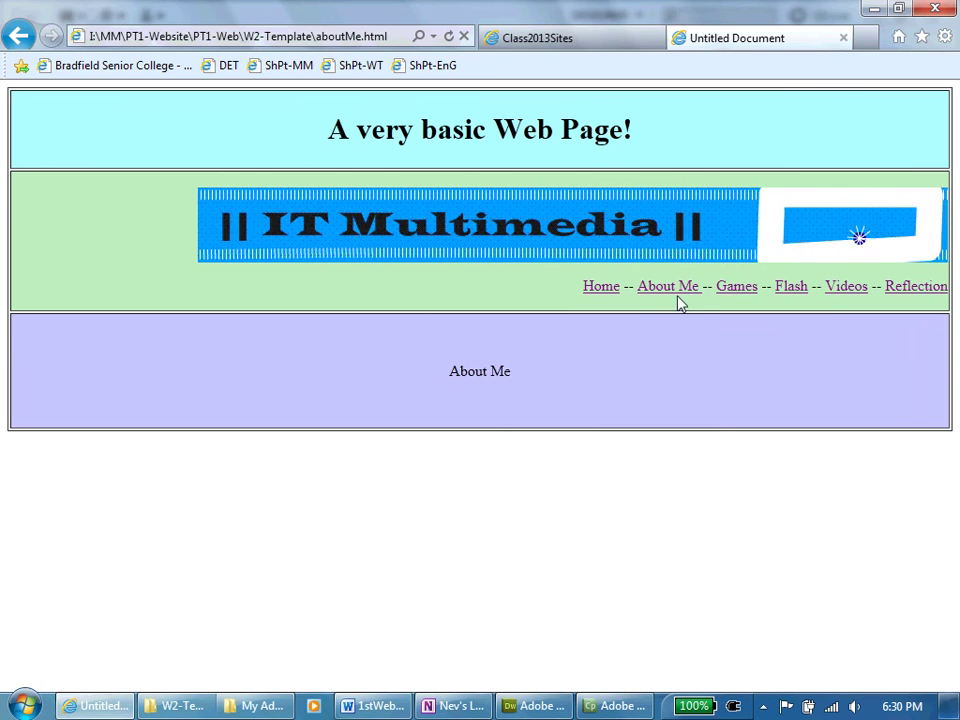
left_click(731, 291)
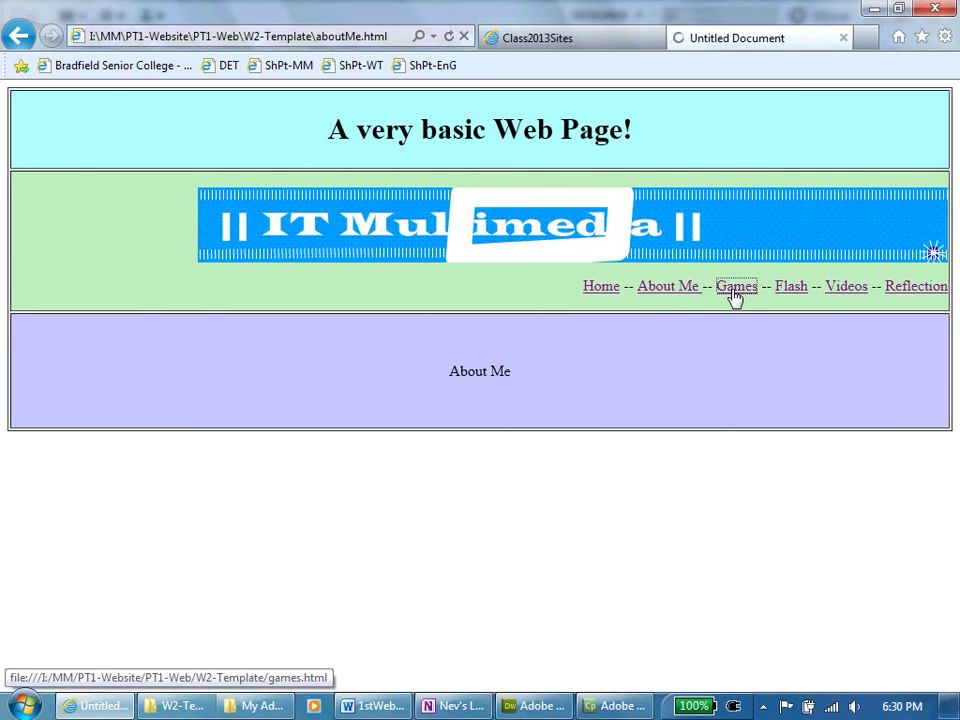
left_click(790, 298)
left_click(848, 298)
left_click(904, 291)
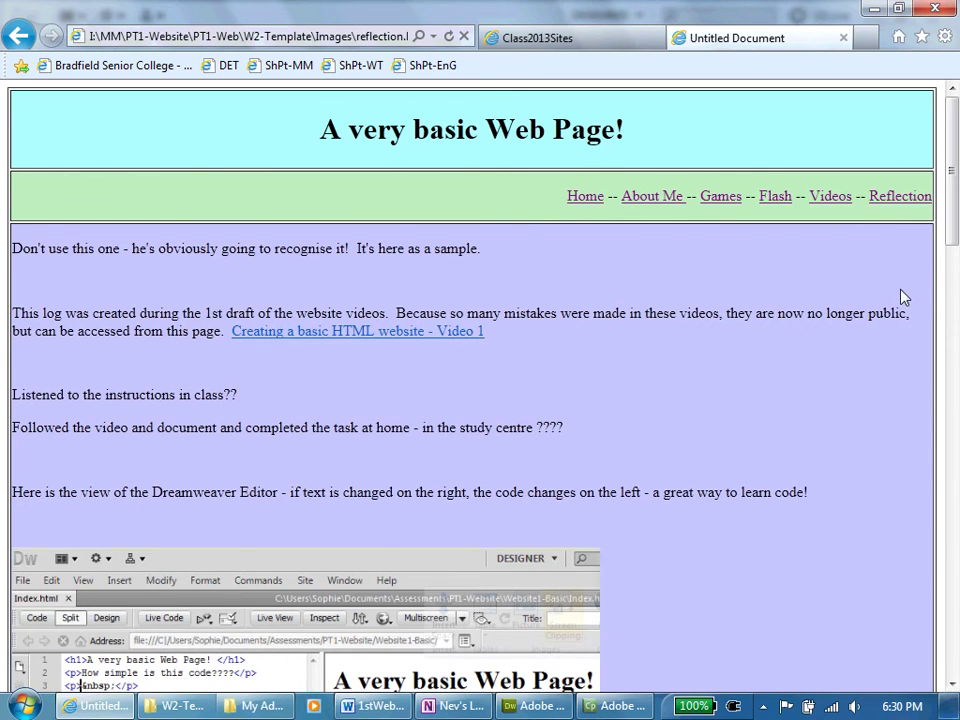
Save the template-updated reflection.html in Dreamweaver and reload the Reflection page in the browser.
key("alt+Tab")
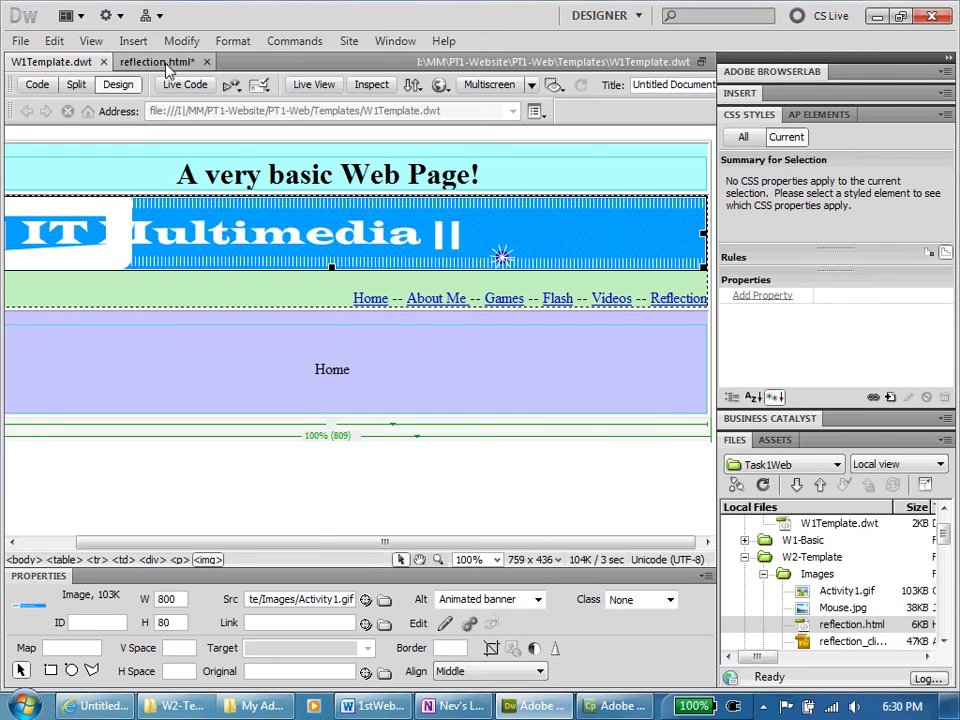
left_click(158, 62)
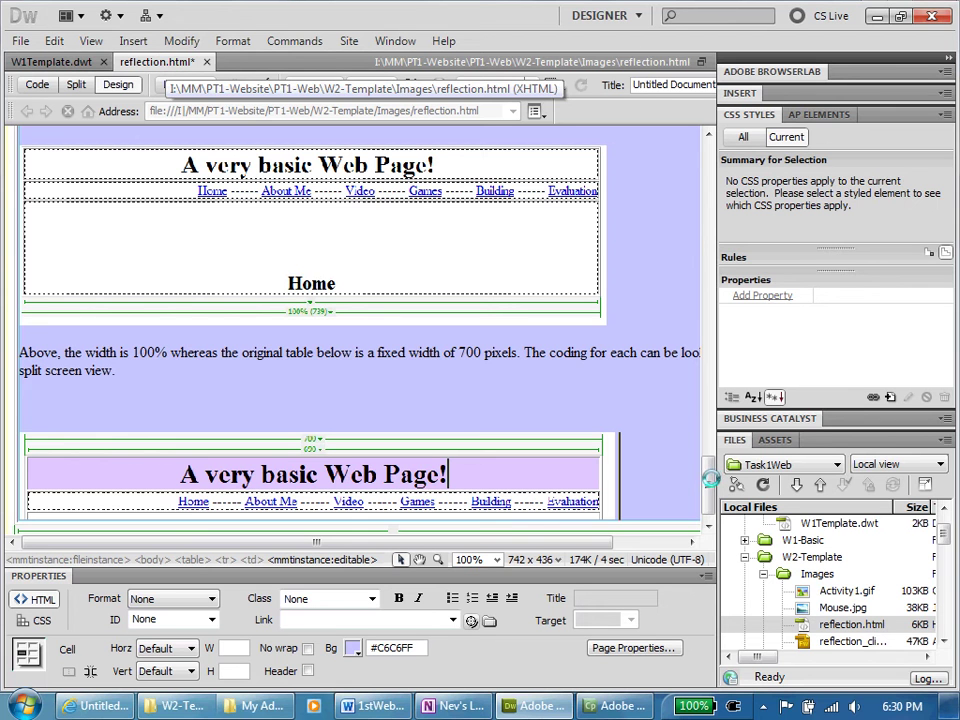
key("ctrl+s")
left_click_drag(712, 484, 705, 128)
key("alt+Tab")
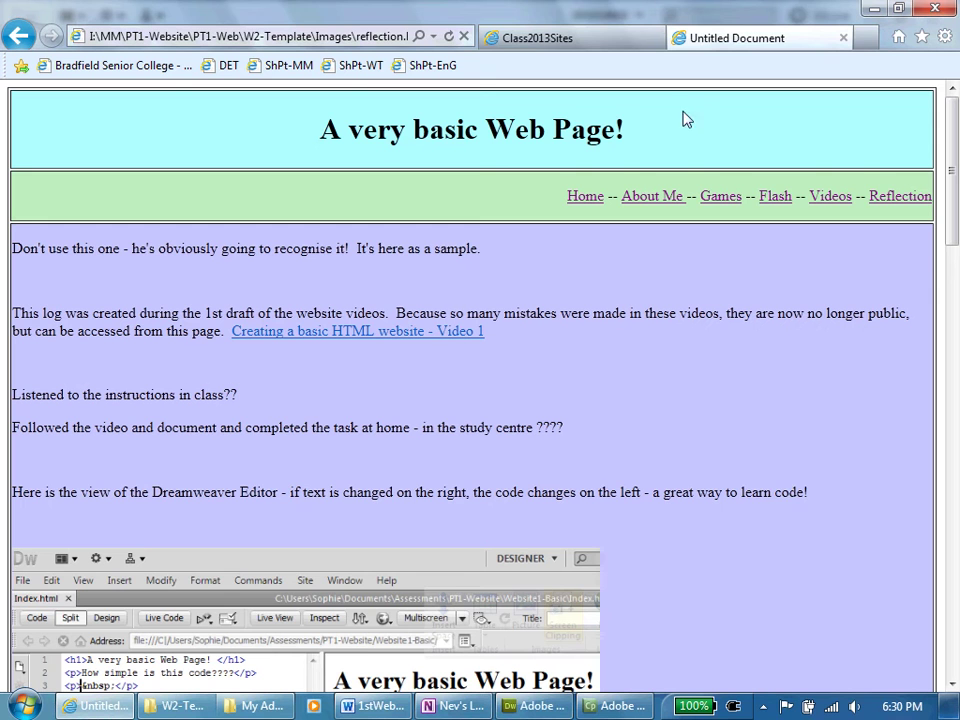
left_click(451, 37)
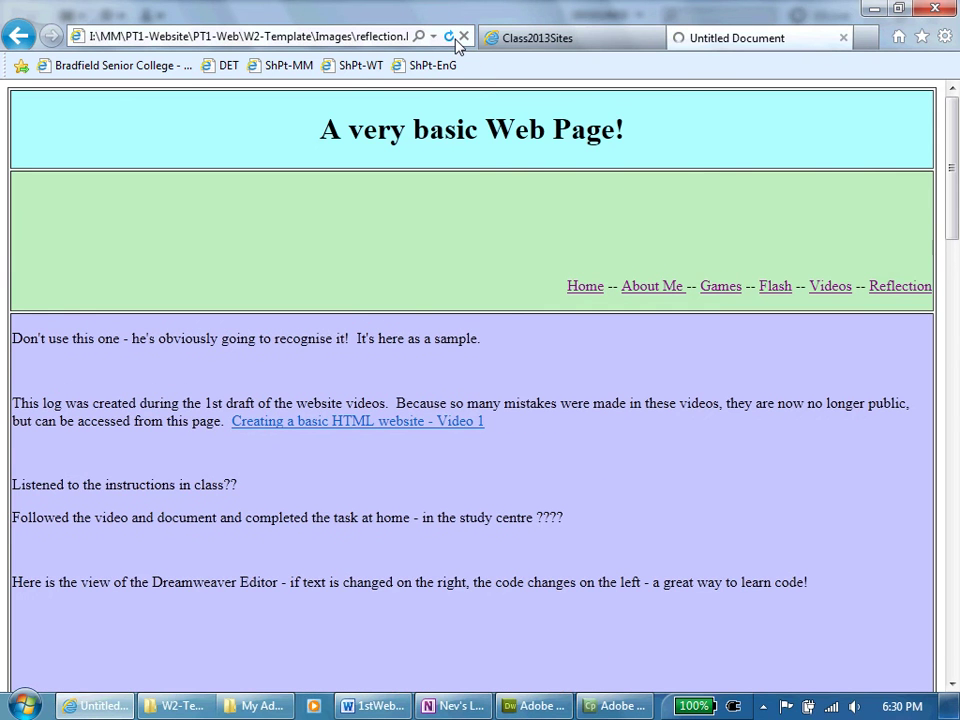